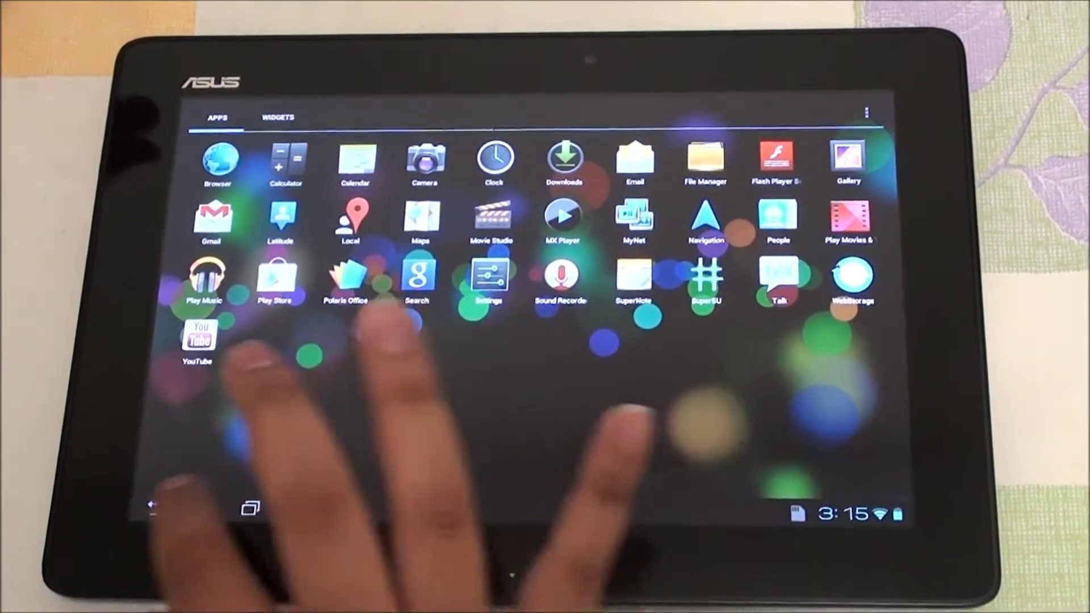
Go home, peek at the neighbouring home page, and return to the Vaughan weather widget page.
left_click(199, 507)
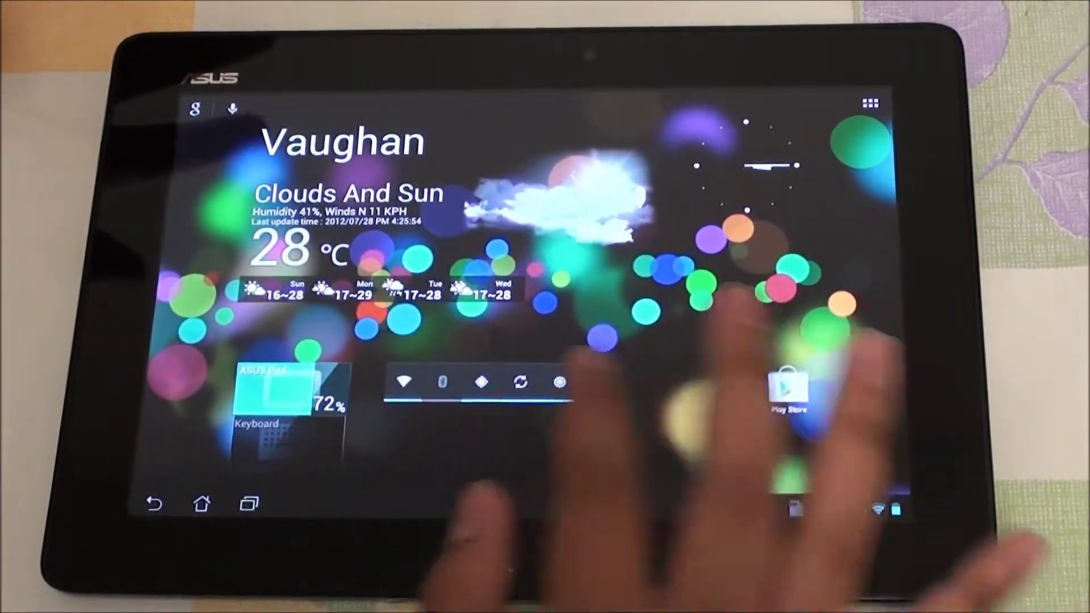
left_click_drag(546, 384, 767, 384)
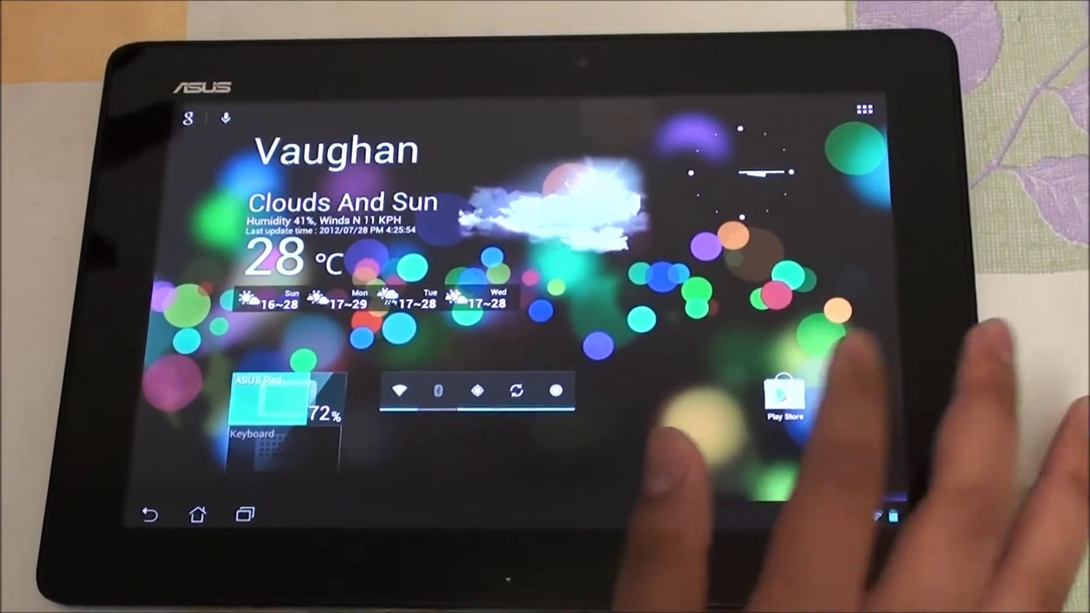
left_click_drag(638, 444, 469, 443)
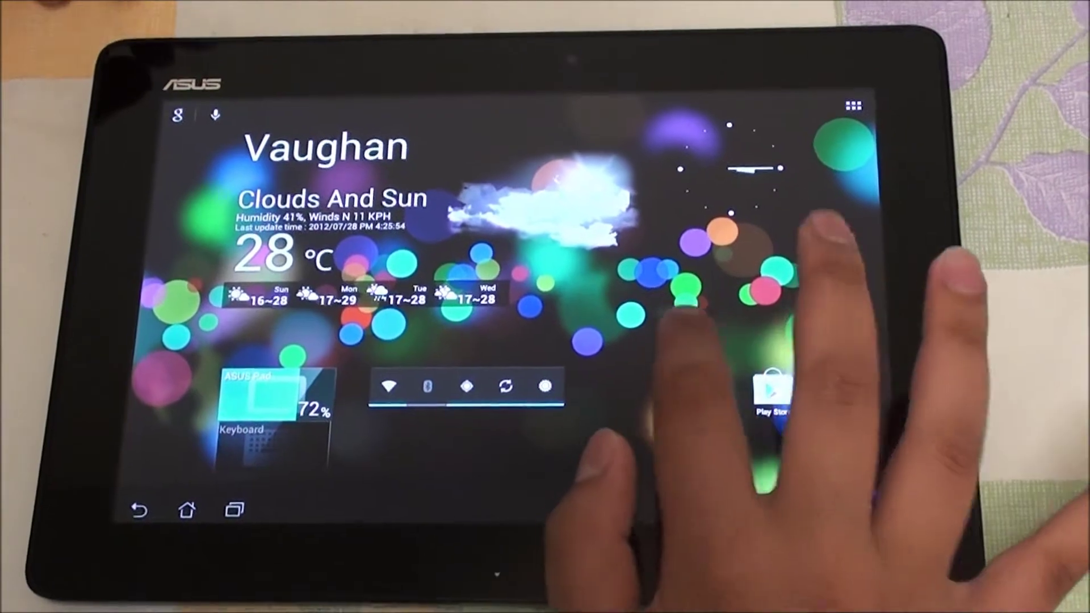
left_click(699, 291)
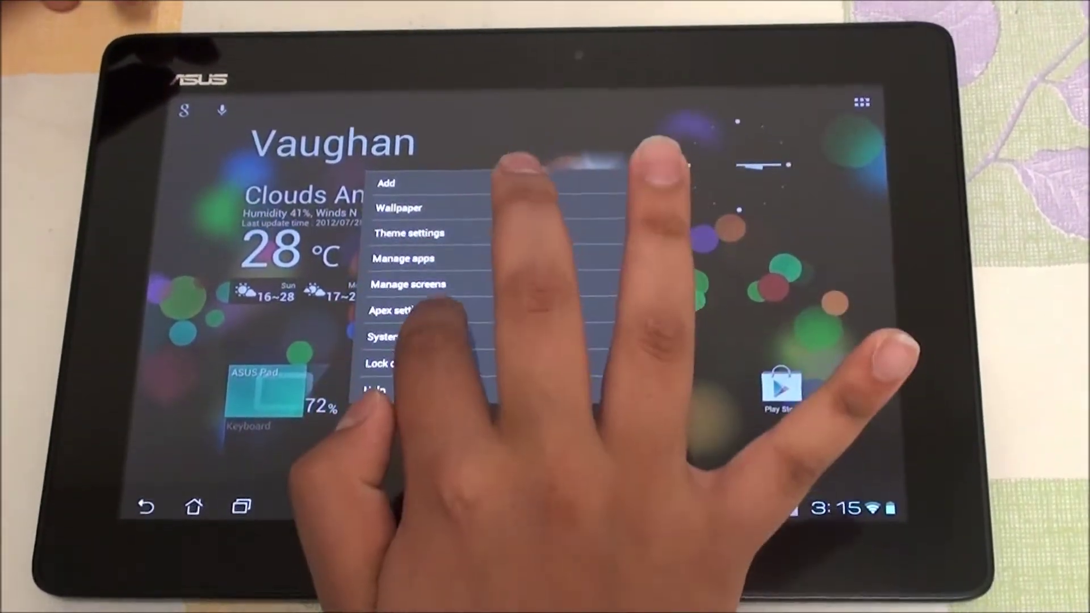
left_click(597, 324)
left_click(699, 289)
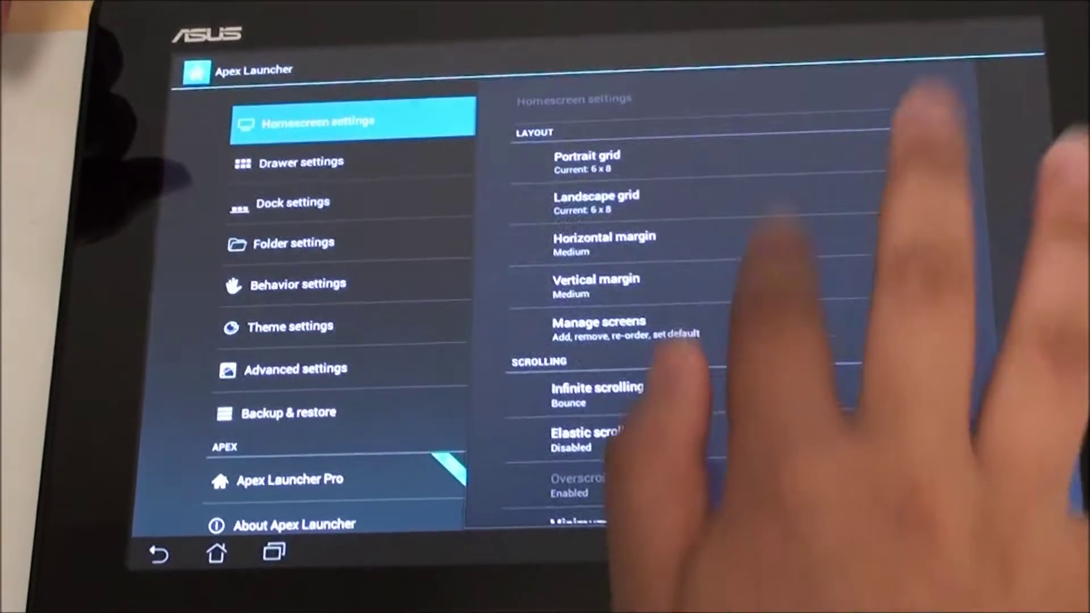
left_click_drag(724, 427, 724, 171)
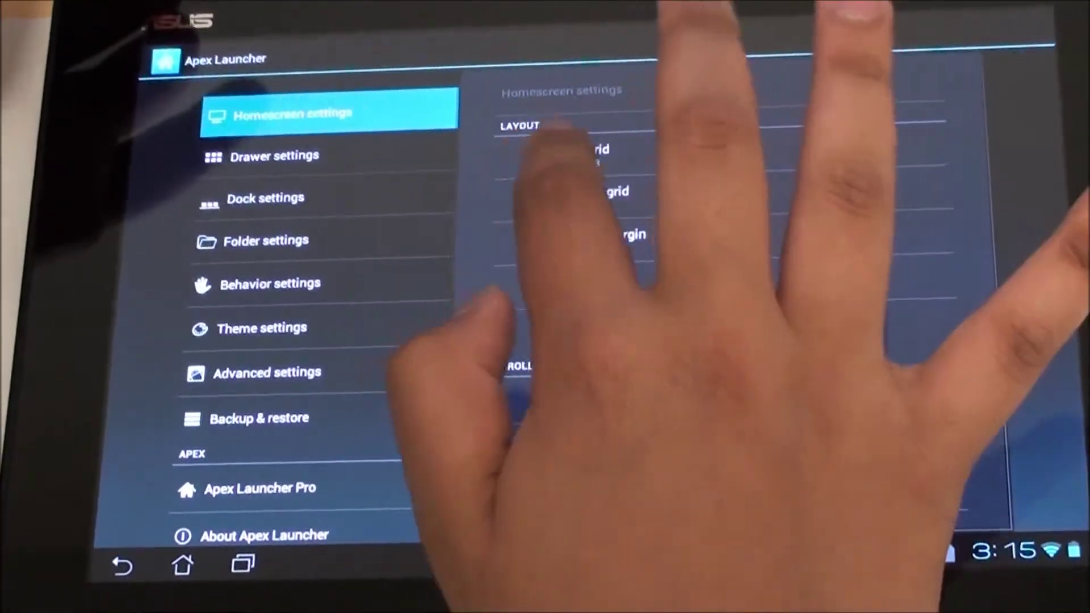
left_click_drag(724, 357, 724, 315)
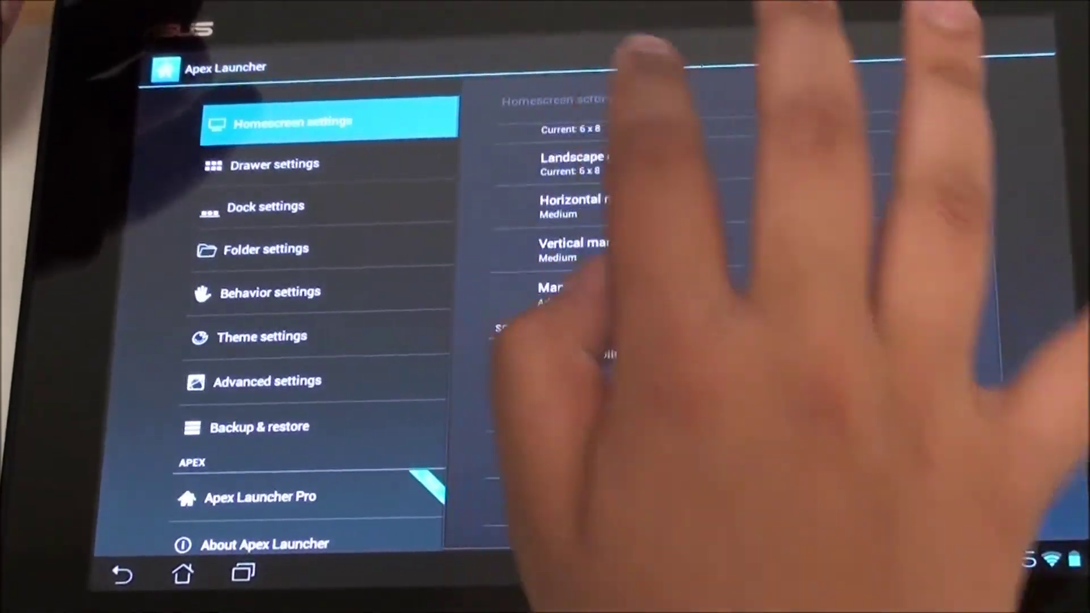
left_click(270, 165)
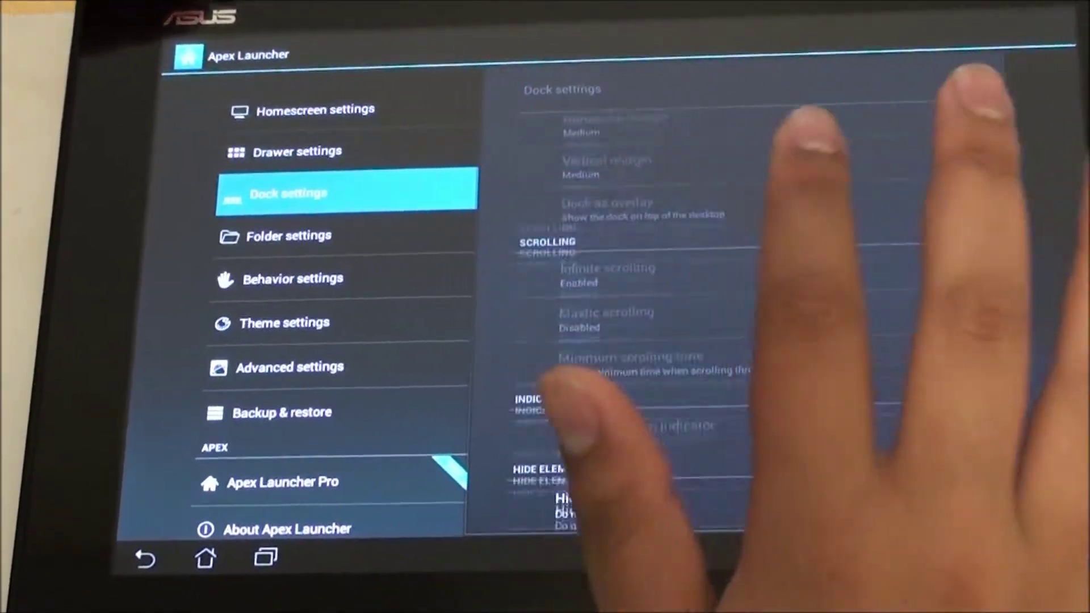
left_click(293, 278)
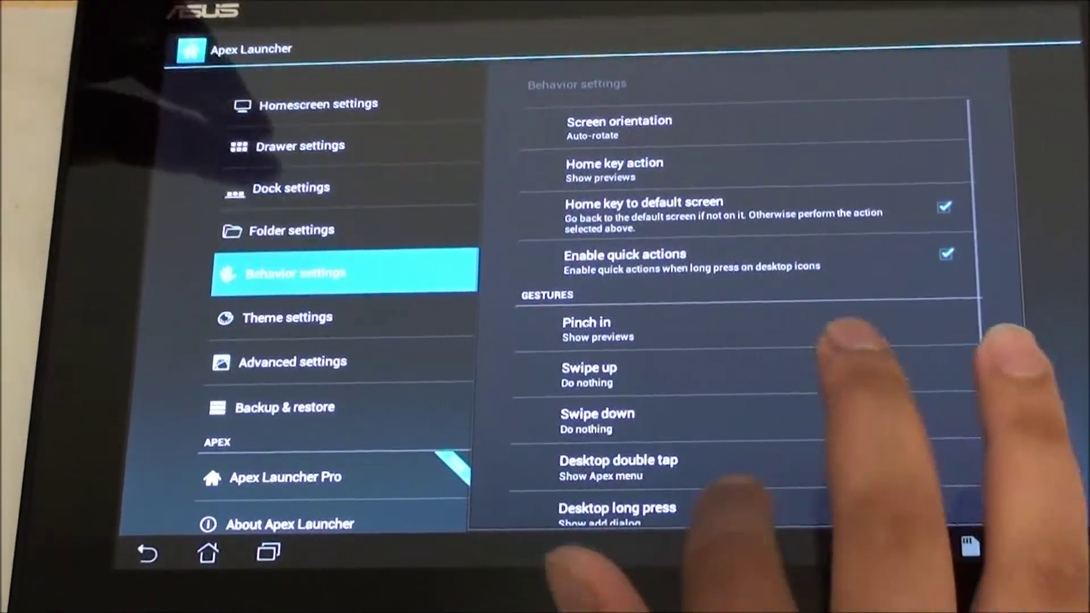
scroll(767, 383, "down", 5)
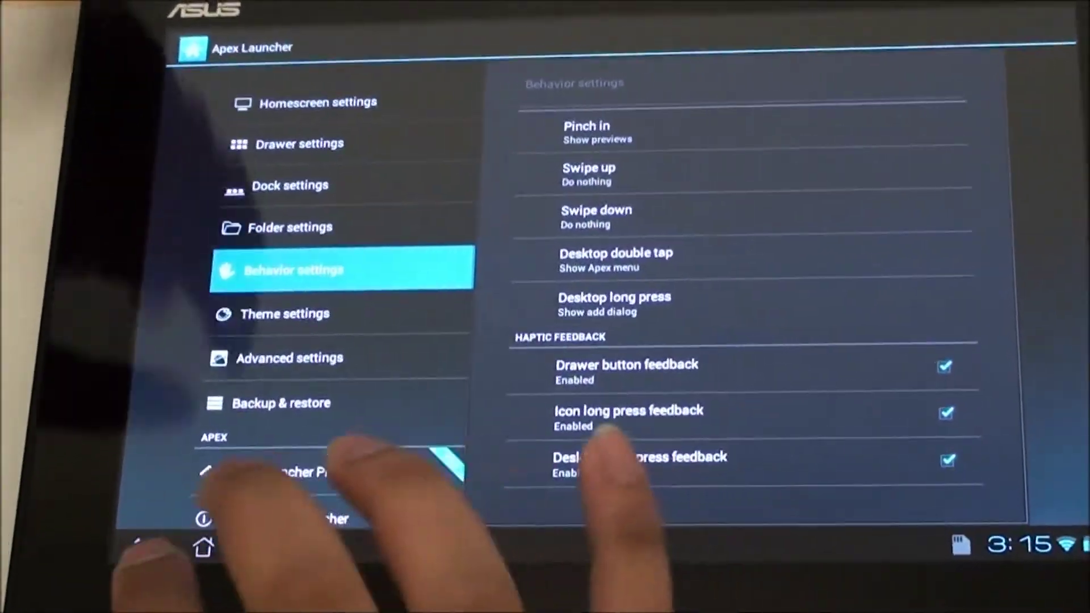
left_click(203, 547)
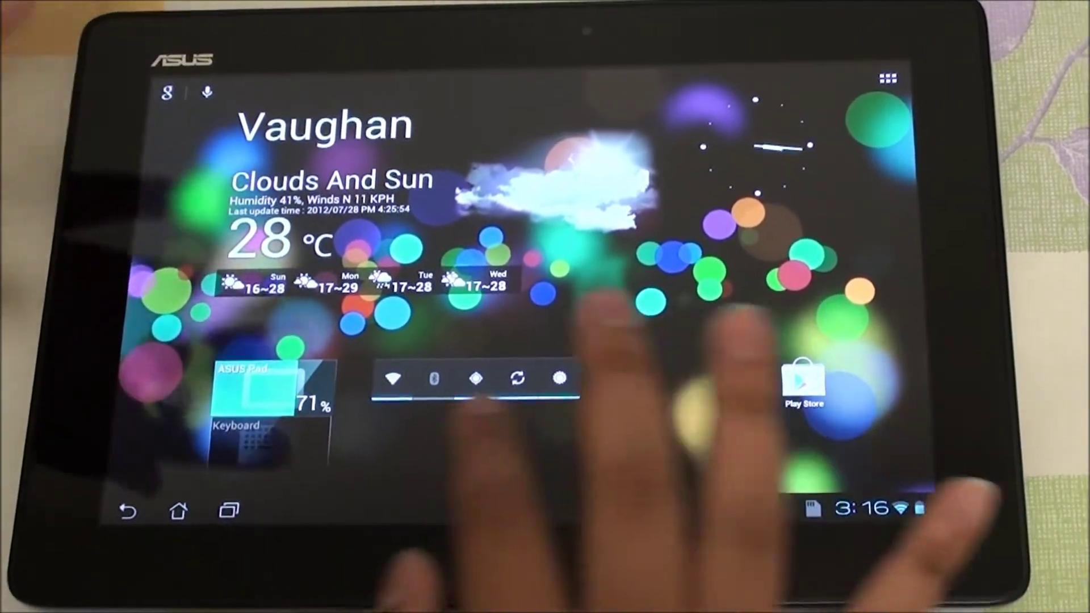
Check the adjacent home page, then view About tablet via quick settings and return home.
left_click_drag(639, 383, 851, 384)
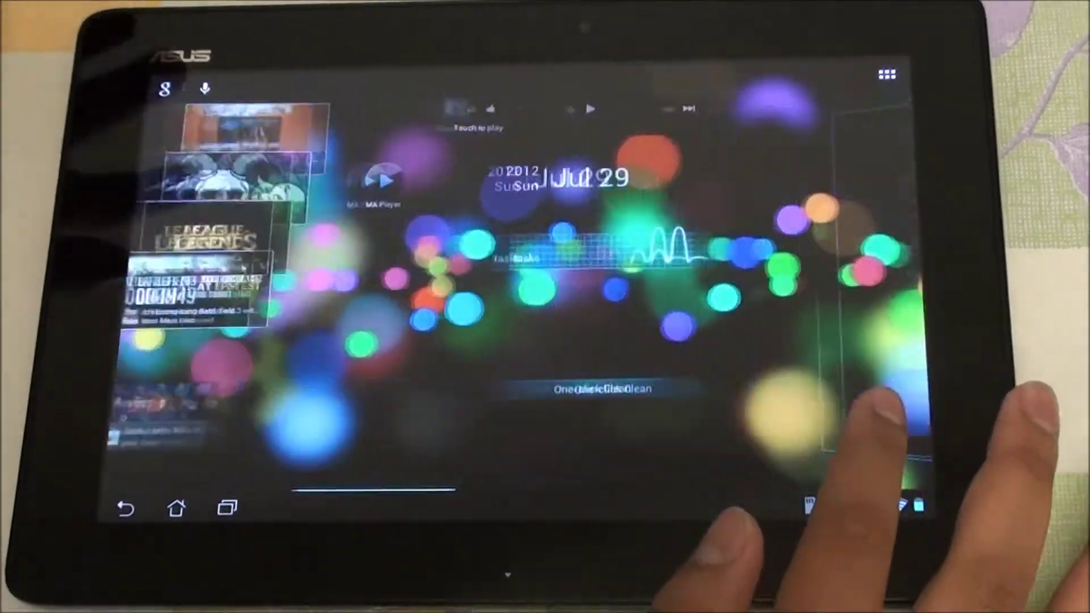
left_click_drag(766, 383, 511, 383)
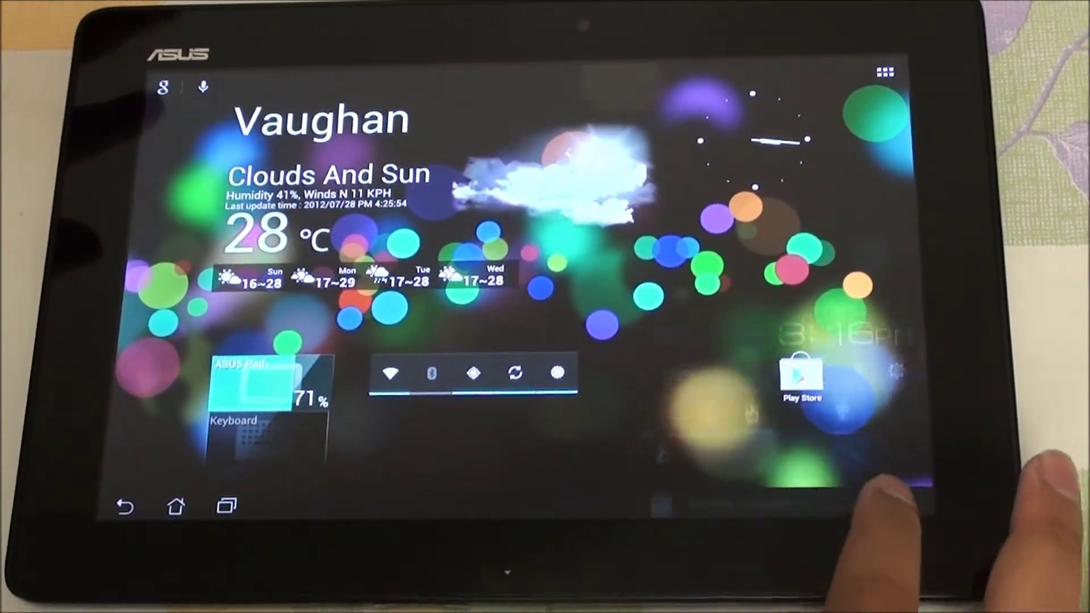
left_click(890, 499)
left_click(886, 362)
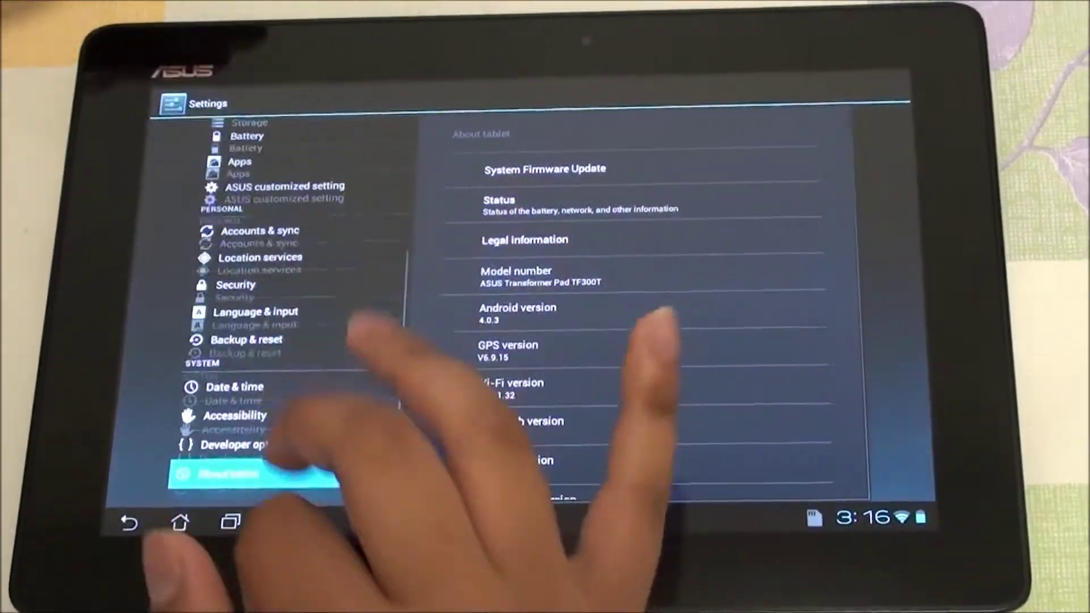
left_click_drag(281, 256, 281, 443)
left_click(181, 516)
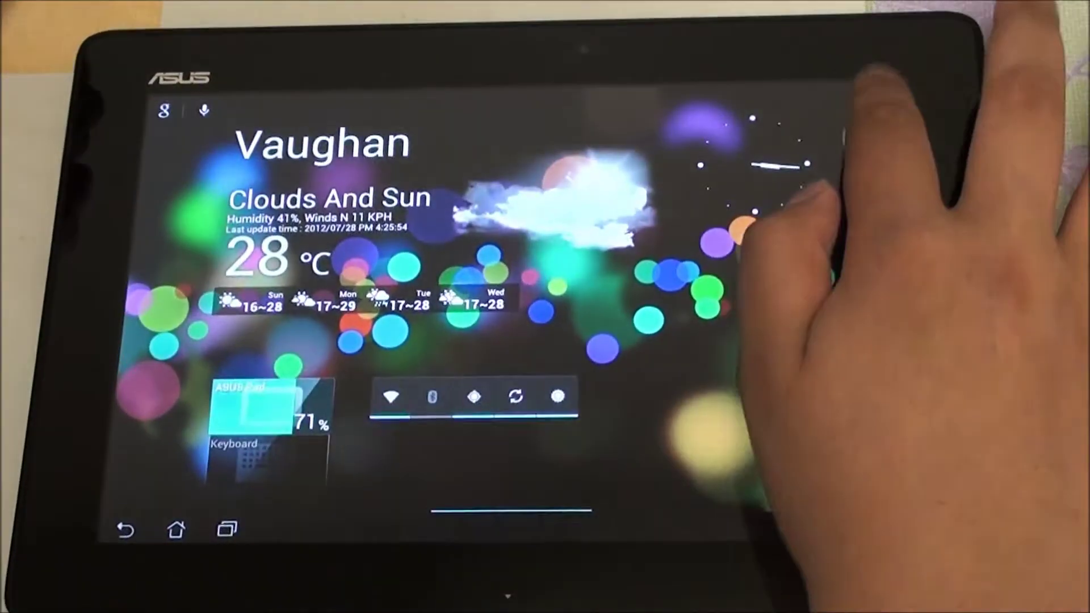
Open the app drawer, flip to the widgets pages, and return to the apps grid.
left_click(861, 111)
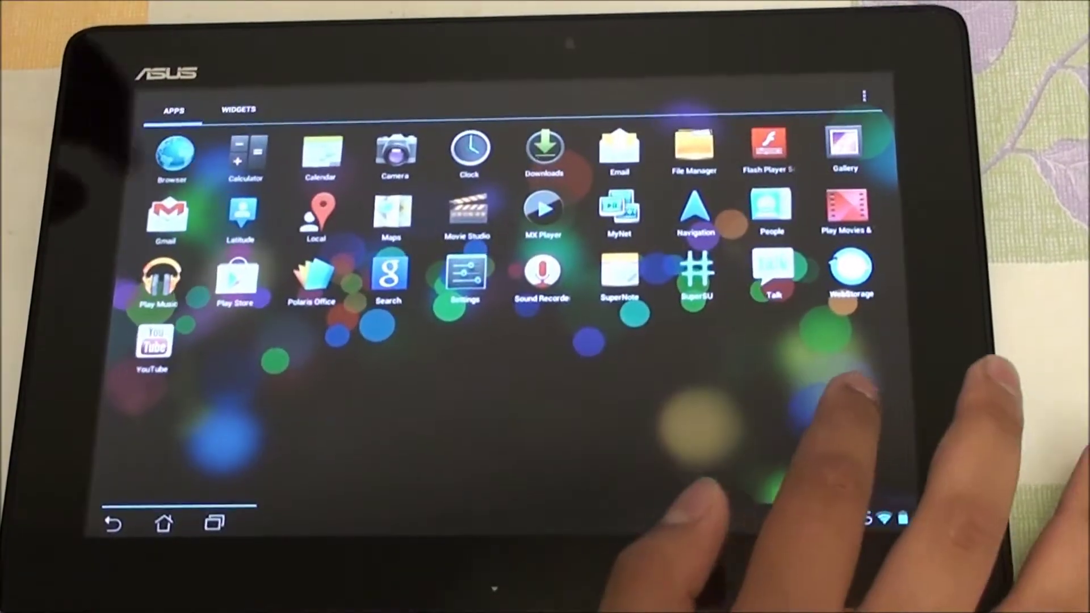
mouse_move(767, 383)
left_mouse_down()
mouse_move(342, 383)
mouse_move(766, 383)
left_mouse_up()
left_click_drag(341, 383, 767, 384)
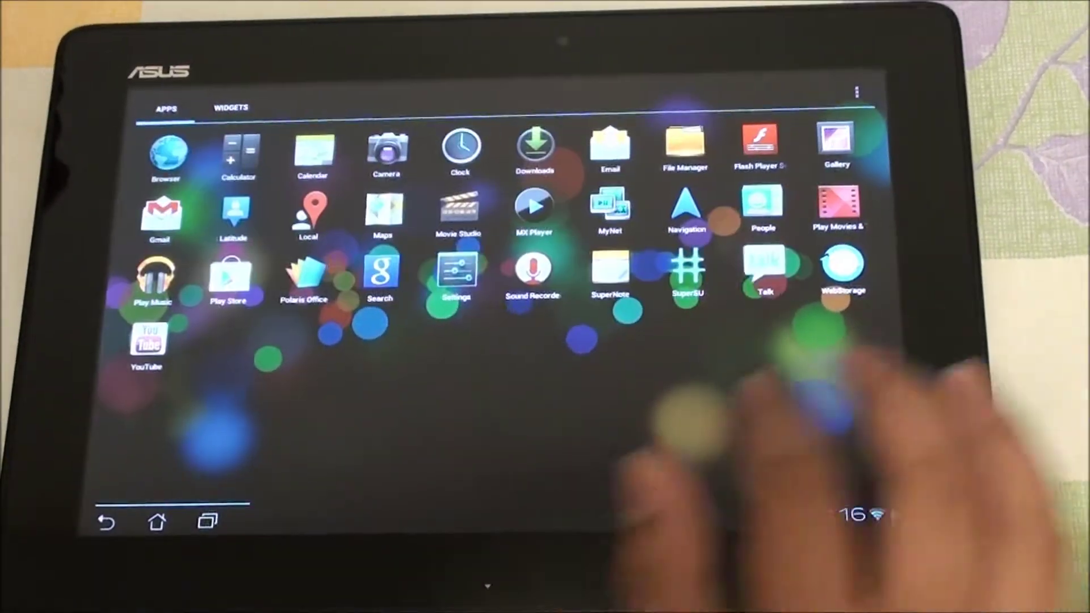